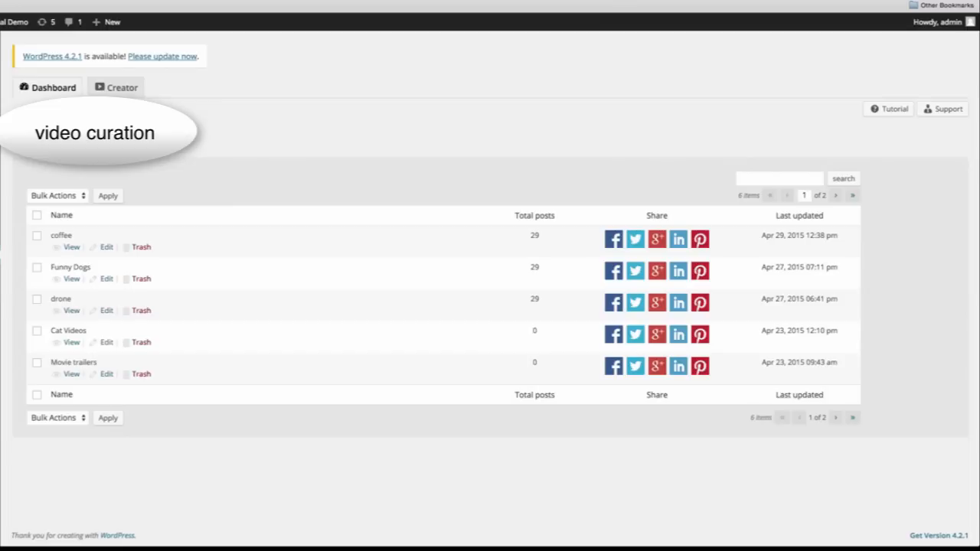
Switch to the Creator view to start a new video gallery
{"action": "left_click", "coordinate": [123, 88]}
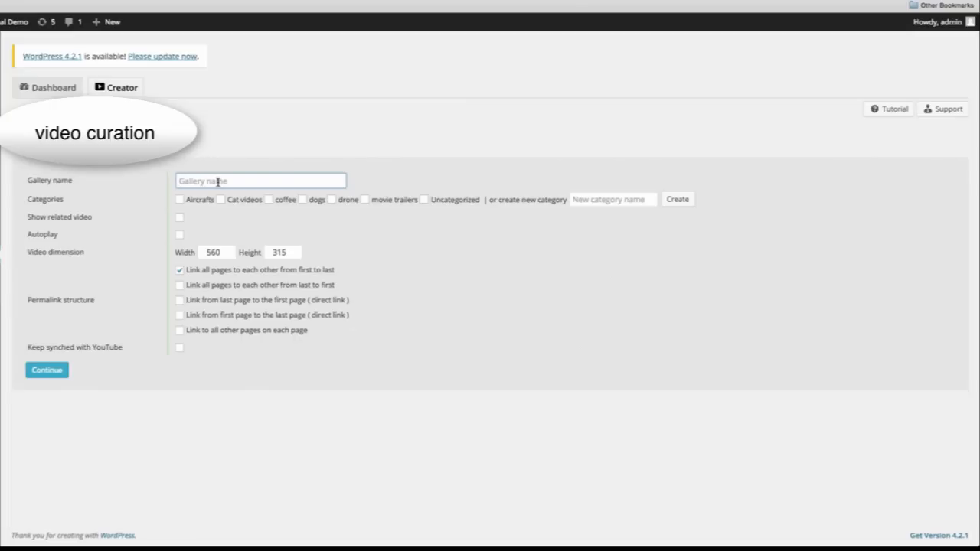
{"action": "type", "text": "Fine art"}
Create a new 'fine art' category for the 'Fine art' gallery and show related videos
{"action": "left_click", "coordinate": [582, 200]}
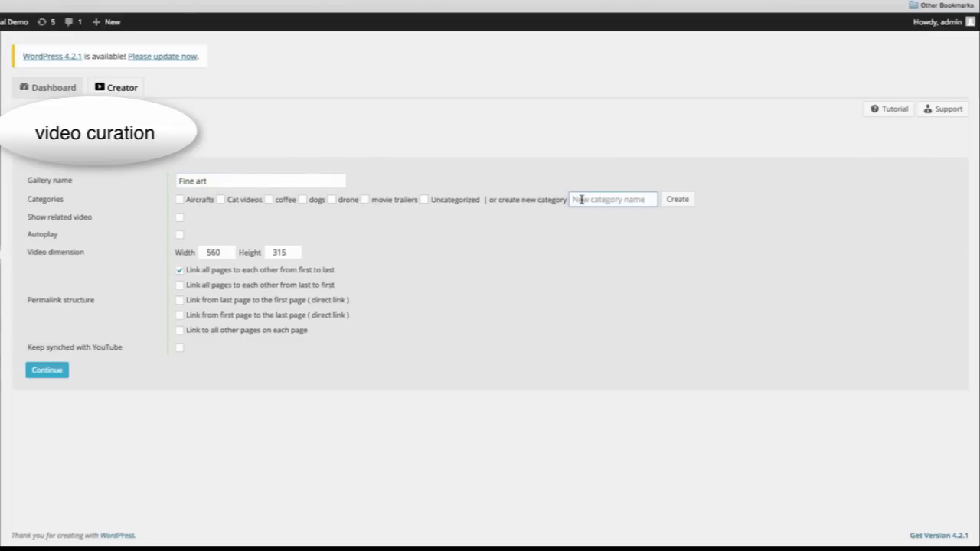
{"action": "type", "text": "fine art"}
{"action": "left_click", "coordinate": [678, 199]}
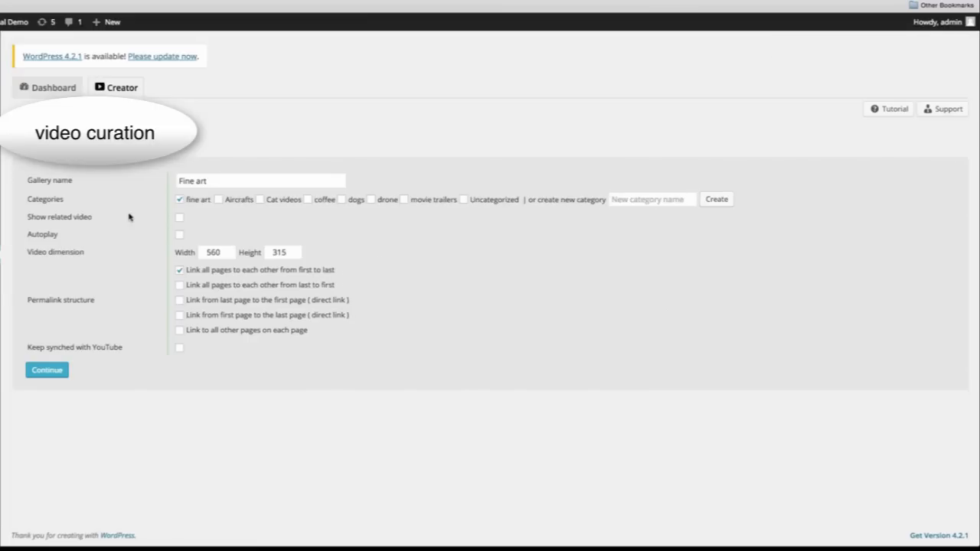
{"action": "left_click", "coordinate": [180, 218]}
Continue past the gallery settings to reach the video search field
{"action": "left_click", "coordinate": [47, 370]}
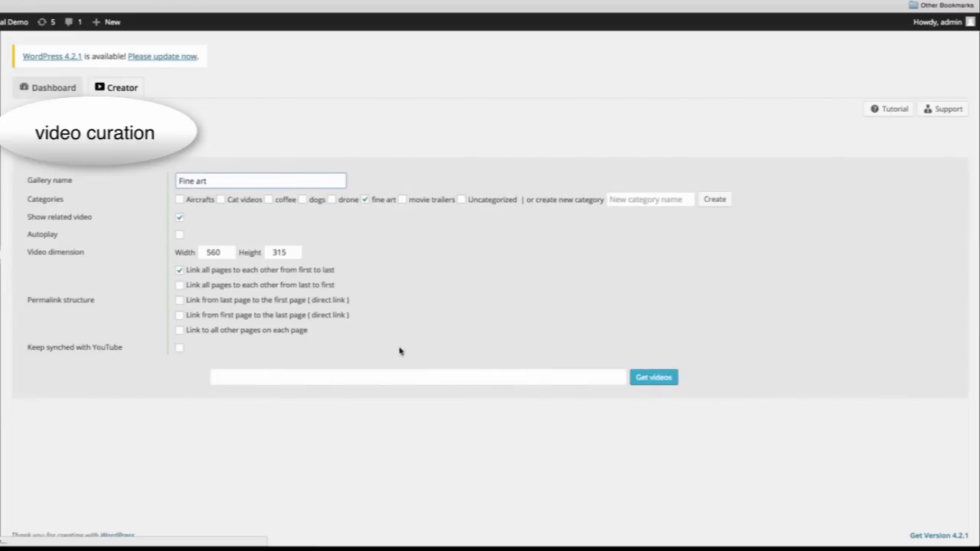
Search for 'monet' and get the matching YouTube videos
{"action": "left_click", "coordinate": [392, 382]}
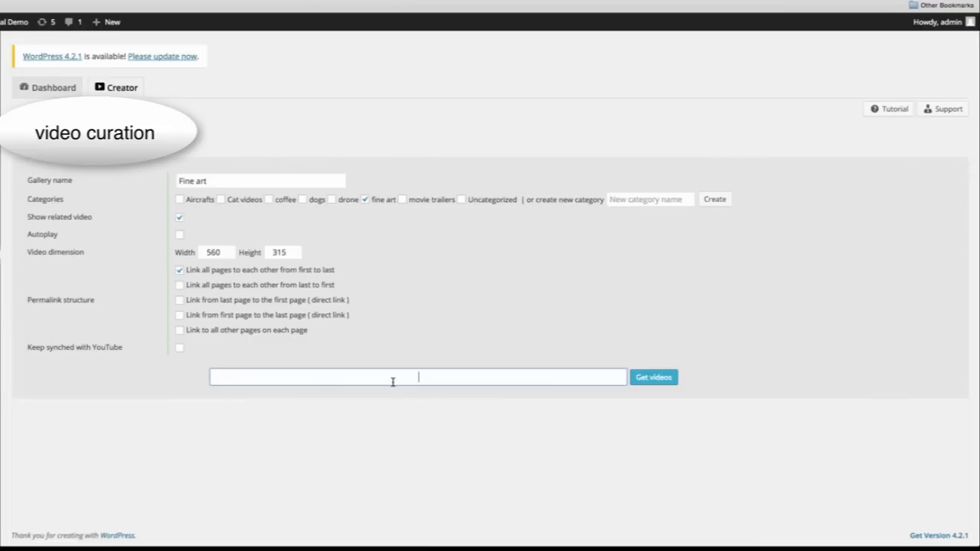
{"action": "type", "text": "mone"}
{"action": "type", "text": "t"}
{"action": "left_click", "coordinate": [653, 377]}
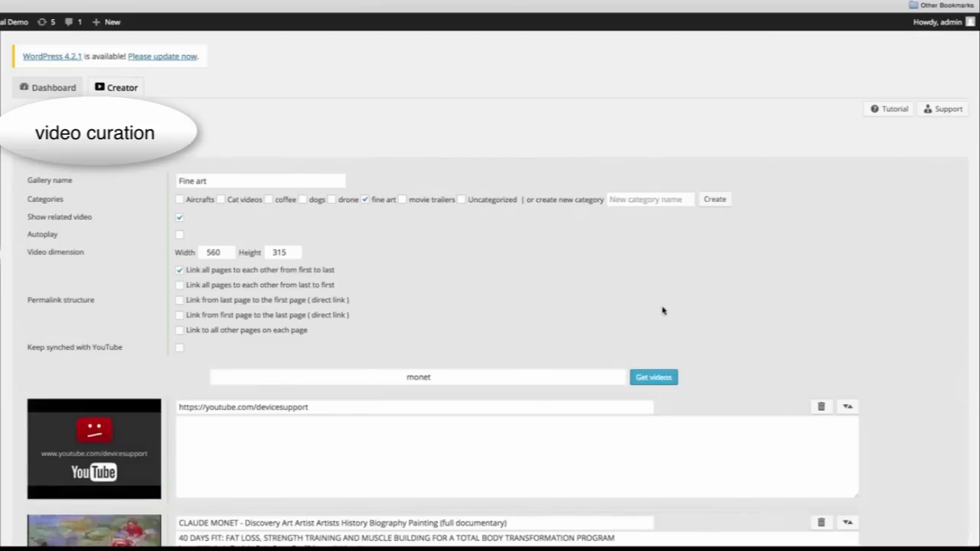
{"action": "scroll", "coordinate": [663, 310], "scroll_direction": "down", "scroll_amount": 3}
{"action": "scroll", "coordinate": [663, 310], "scroll_direction": "down", "scroll_amount": 3}
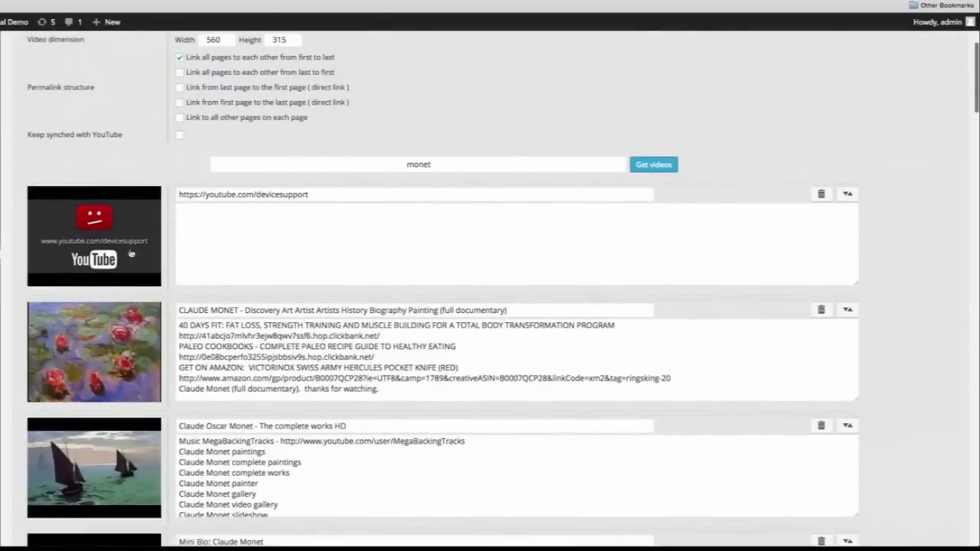
Trash the unavailable devicesupport video and confirm its removal
{"action": "left_click", "coordinate": [821, 194]}
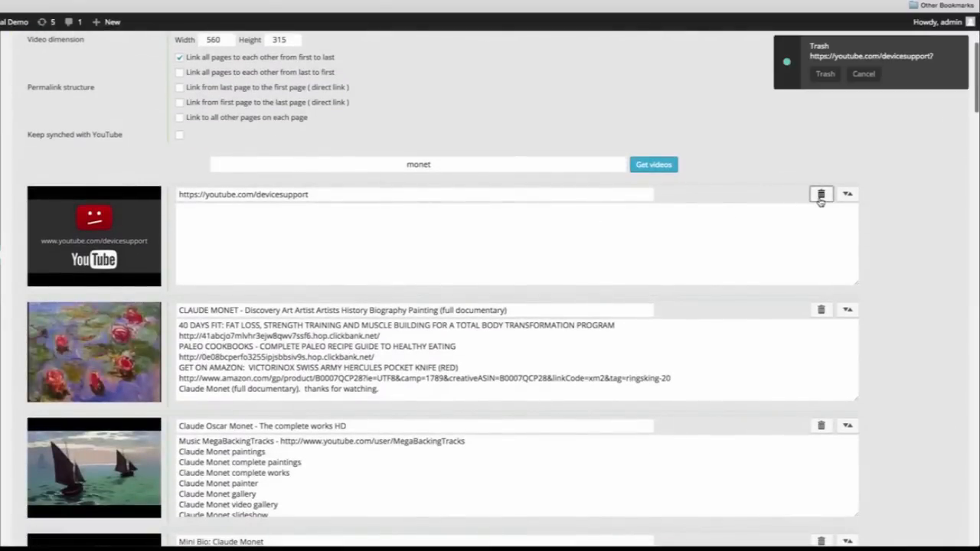
{"action": "left_click", "coordinate": [825, 73]}
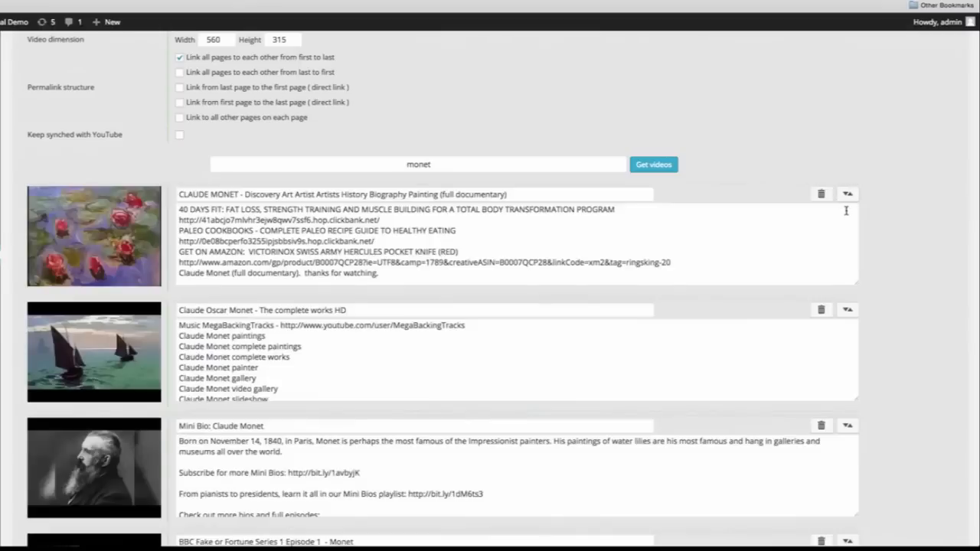
{"action": "scroll", "coordinate": [846, 229], "scroll_direction": "down", "scroll_amount": 2}
{"action": "scroll", "coordinate": [846, 210], "scroll_direction": "down", "scroll_amount": 1}
{"action": "scroll", "coordinate": [847, 207], "scroll_direction": "up", "scroll_amount": 2}
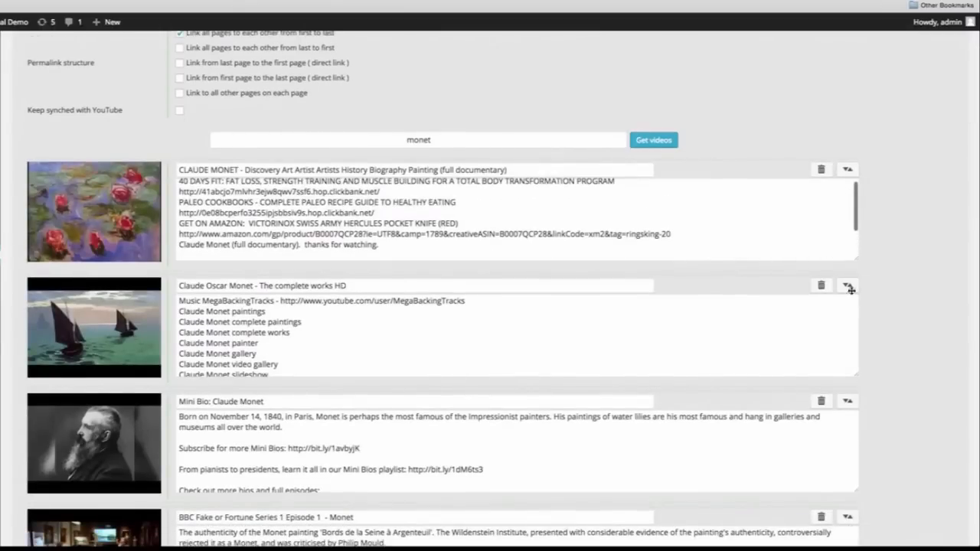
{"action": "scroll", "coordinate": [740, 264], "scroll_direction": "up", "scroll_amount": 1}
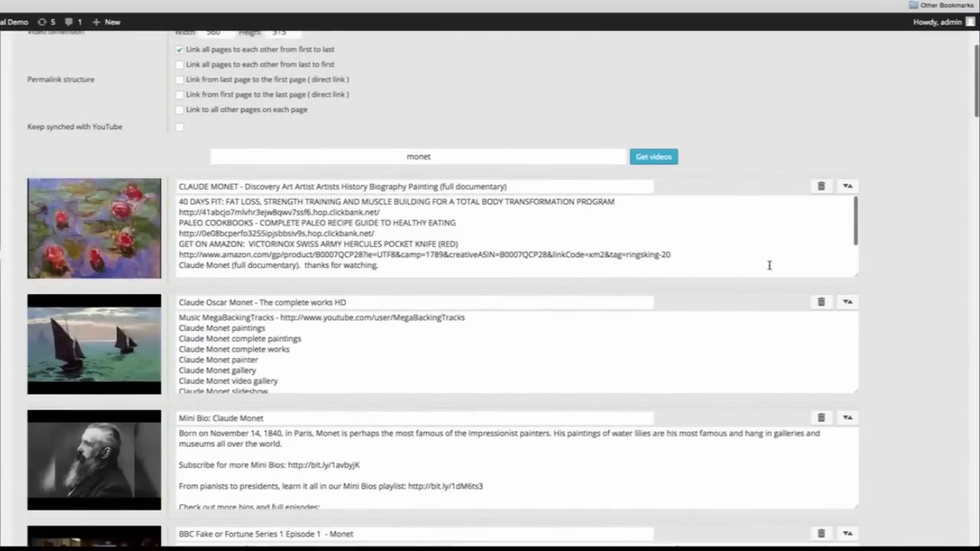
{"action": "scroll", "coordinate": [879, 311], "scroll_direction": "down", "scroll_amount": 2}
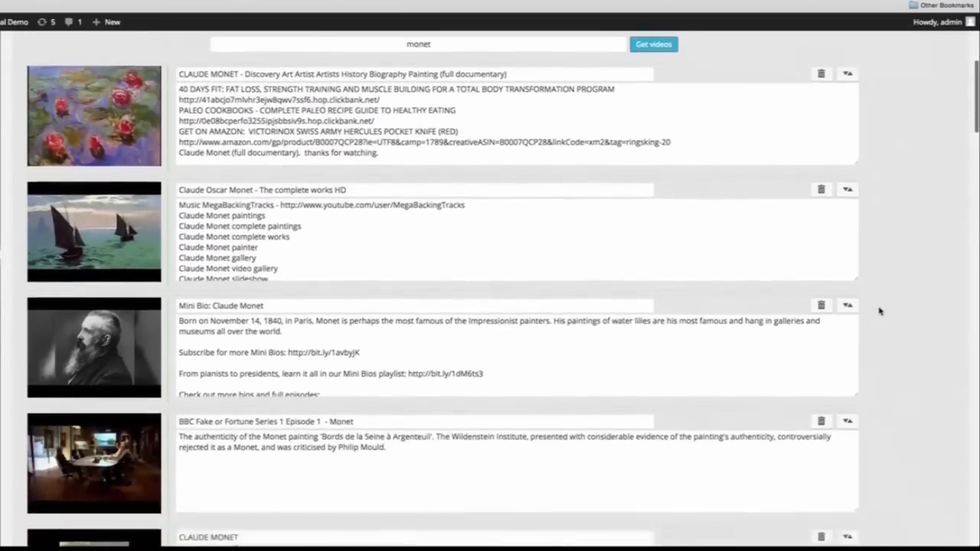
{"action": "scroll", "coordinate": [879, 311], "scroll_direction": "down", "scroll_amount": 3}
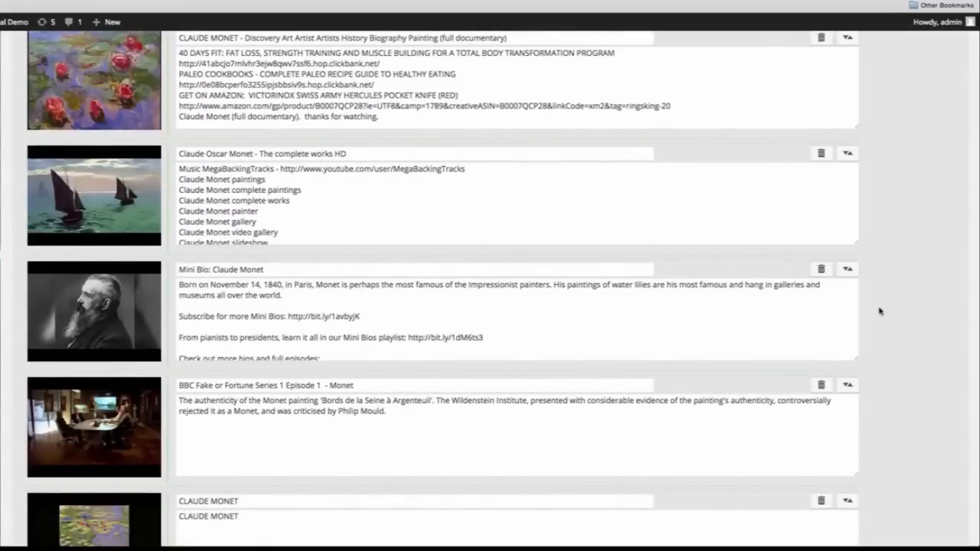
{"action": "scroll", "coordinate": [879, 311], "scroll_direction": "down", "scroll_amount": 2}
{"action": "scroll", "coordinate": [879, 311], "scroll_direction": "down", "scroll_amount": 2}
{"action": "scroll", "coordinate": [879, 310], "scroll_direction": "down", "scroll_amount": 1}
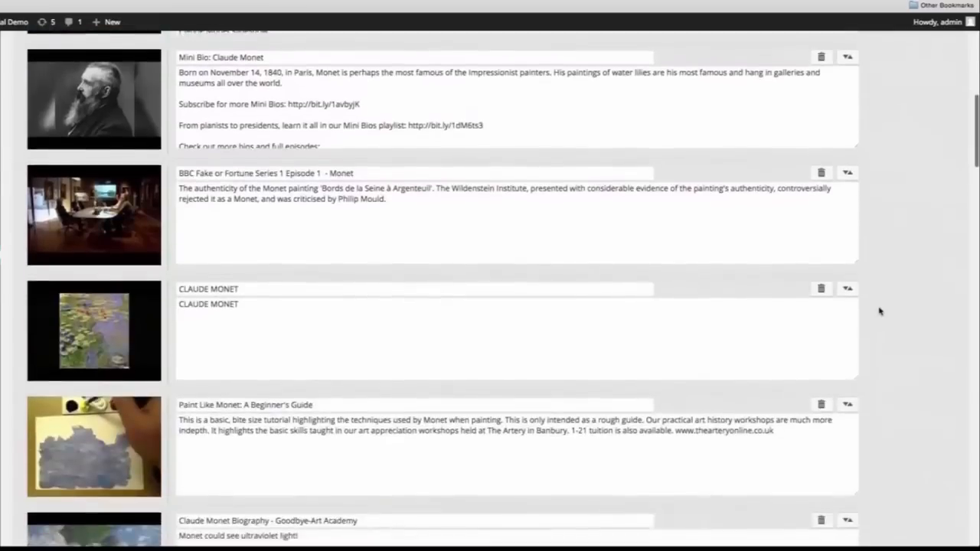
{"action": "scroll", "coordinate": [879, 311], "scroll_direction": "up", "scroll_amount": 6}
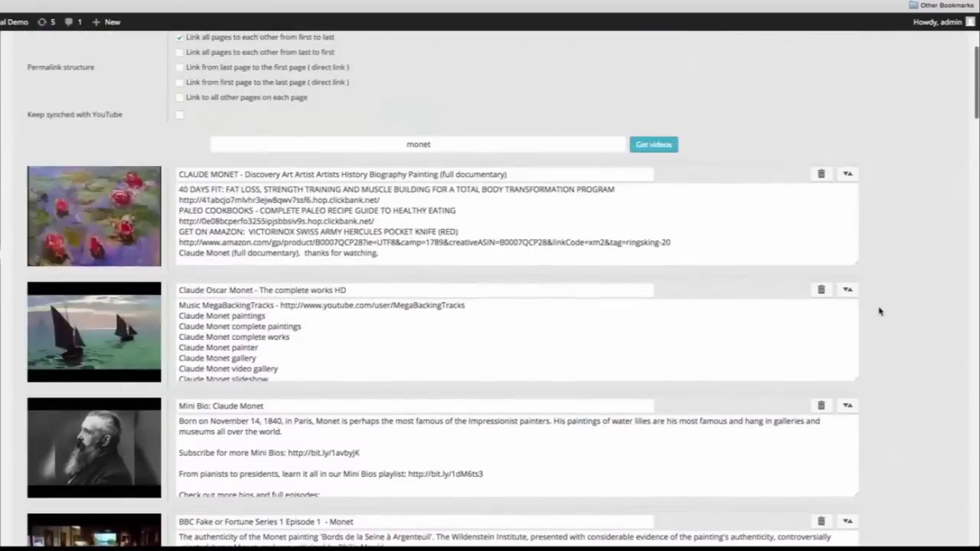
Review the first Monet documentary's title and description text
{"action": "left_click", "coordinate": [369, 173]}
{"action": "triple_click", "coordinate": [369, 174]}
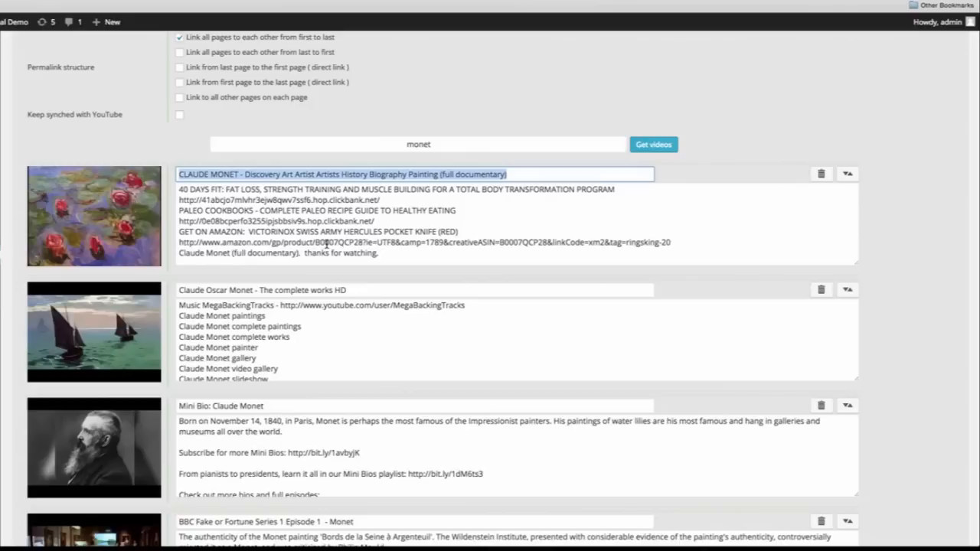
{"action": "left_click_drag", "start_coordinate": [379, 253], "coordinate": [187, 189]}
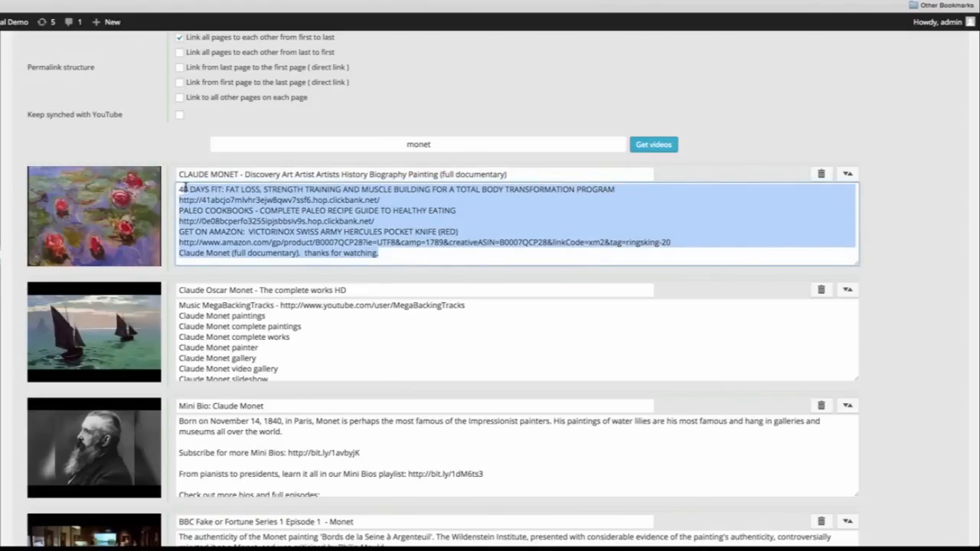
{"action": "left_click", "coordinate": [796, 131]}
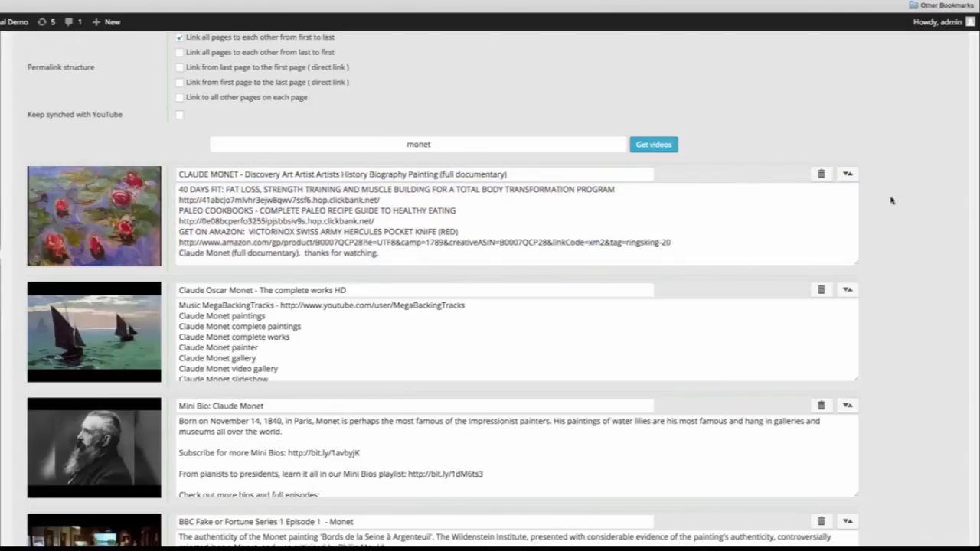
{"action": "scroll", "coordinate": [892, 207], "scroll_direction": "down", "scroll_amount": 8}
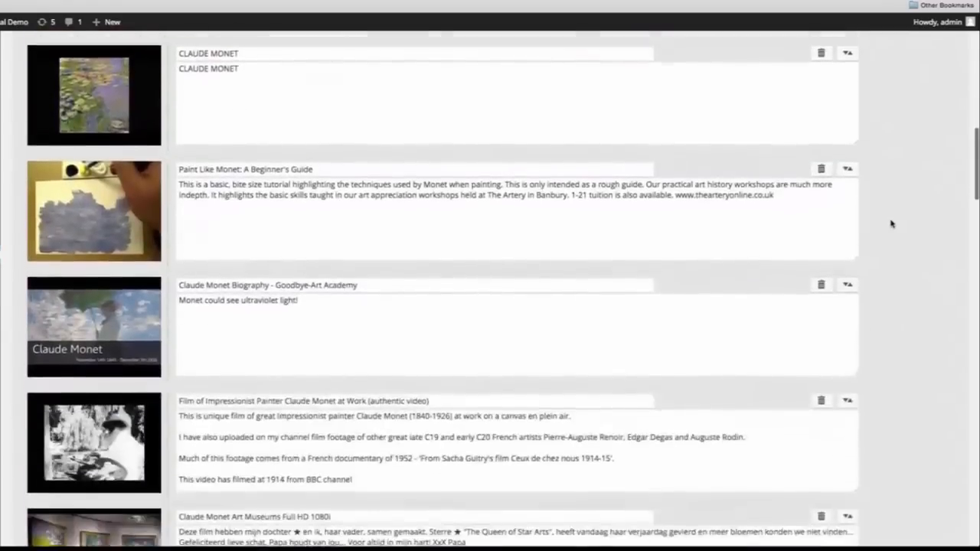
{"action": "scroll", "coordinate": [891, 223], "scroll_direction": "down", "scroll_amount": 3}
{"action": "scroll", "coordinate": [537, 207], "scroll_direction": "down", "scroll_amount": 4}
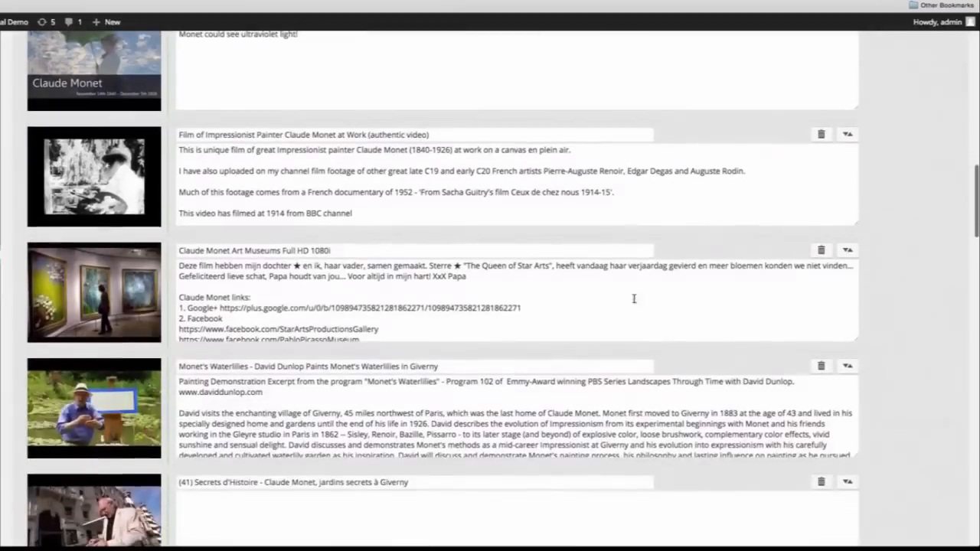
Trash the Monet's Waterlilies and Straw Hats videos from the results, confirming each
{"action": "left_click", "coordinate": [821, 366]}
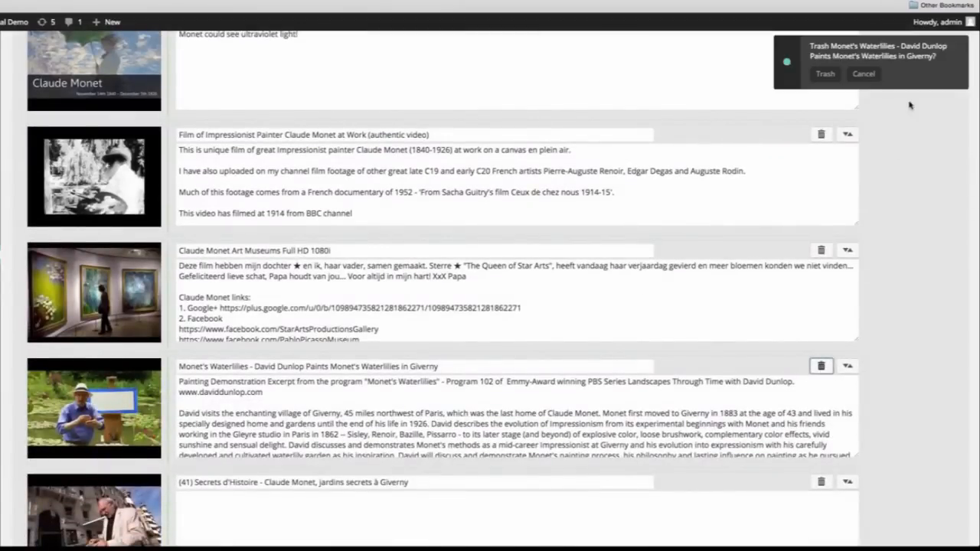
{"action": "left_click", "coordinate": [825, 73]}
{"action": "scroll", "coordinate": [903, 308], "scroll_direction": "down", "scroll_amount": 4}
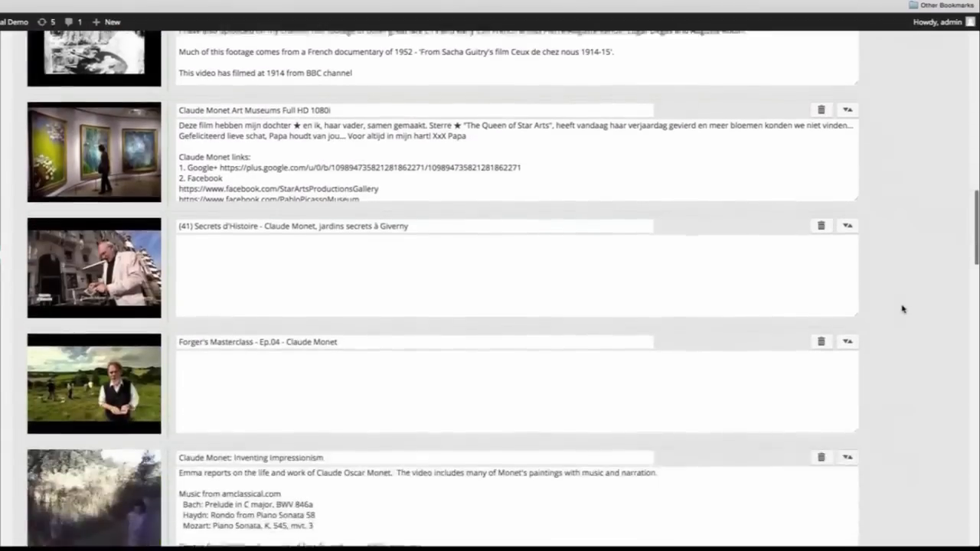
{"action": "scroll", "coordinate": [904, 308], "scroll_direction": "down", "scroll_amount": 2}
{"action": "scroll", "coordinate": [904, 308], "scroll_direction": "down", "scroll_amount": 2}
{"action": "scroll", "coordinate": [904, 308], "scroll_direction": "down", "scroll_amount": 2}
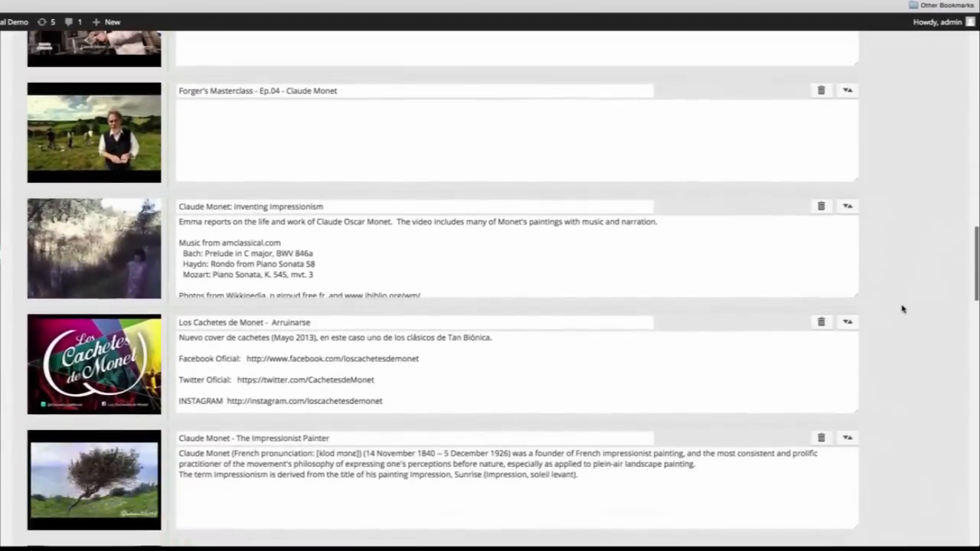
{"action": "scroll", "coordinate": [903, 308], "scroll_direction": "down", "scroll_amount": 2}
{"action": "scroll", "coordinate": [904, 309], "scroll_direction": "down", "scroll_amount": 2}
{"action": "scroll", "coordinate": [904, 309], "scroll_direction": "down", "scroll_amount": 2}
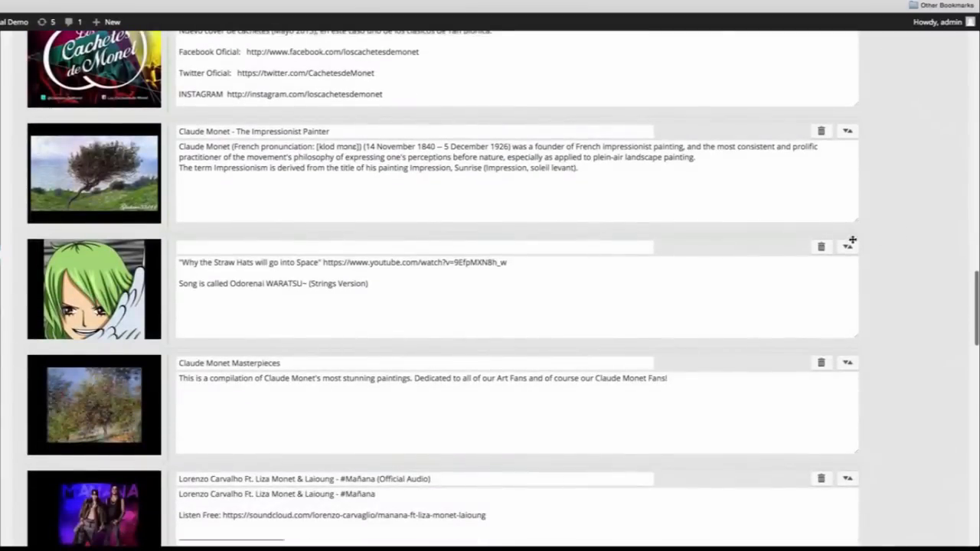
{"action": "left_click", "coordinate": [822, 246]}
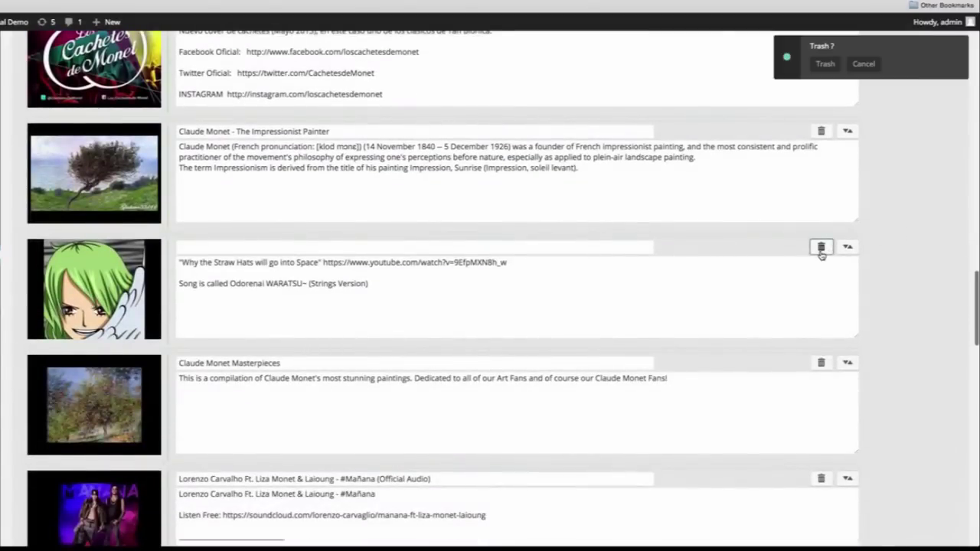
{"action": "left_click", "coordinate": [825, 63]}
{"action": "scroll", "coordinate": [901, 310], "scroll_direction": "down", "scroll_amount": 3}
{"action": "scroll", "coordinate": [900, 310], "scroll_direction": "down", "scroll_amount": 3}
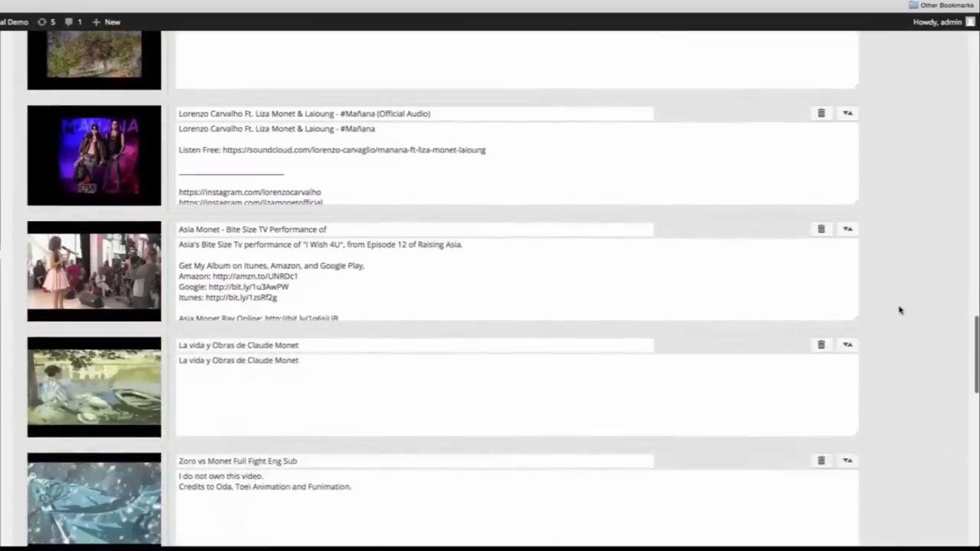
{"action": "scroll", "coordinate": [901, 310], "scroll_direction": "down", "scroll_amount": 3}
{"action": "scroll", "coordinate": [901, 310], "scroll_direction": "down", "scroll_amount": 3}
{"action": "scroll", "coordinate": [900, 311], "scroll_direction": "down", "scroll_amount": 3}
{"action": "scroll", "coordinate": [901, 311], "scroll_direction": "down", "scroll_amount": 3}
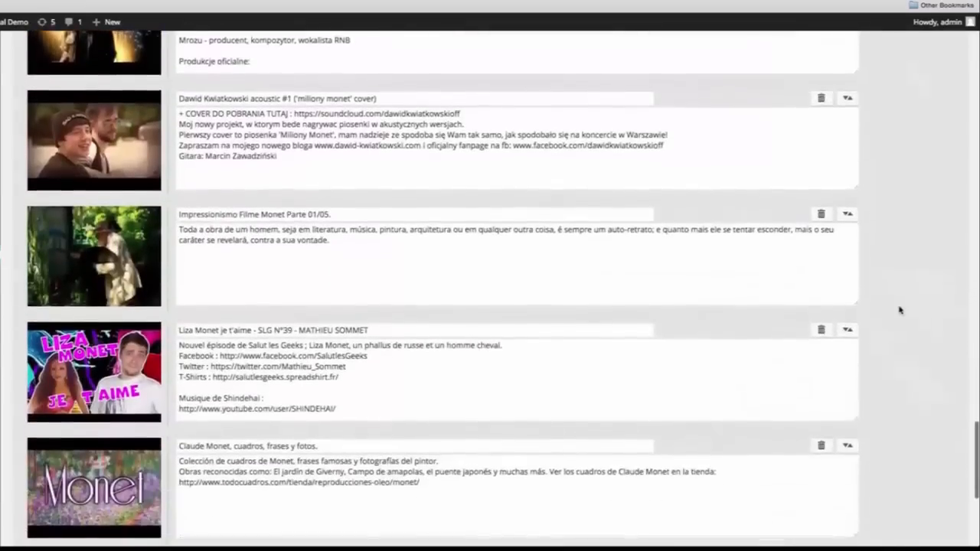
{"action": "scroll", "coordinate": [900, 310], "scroll_direction": "down", "scroll_amount": 1}
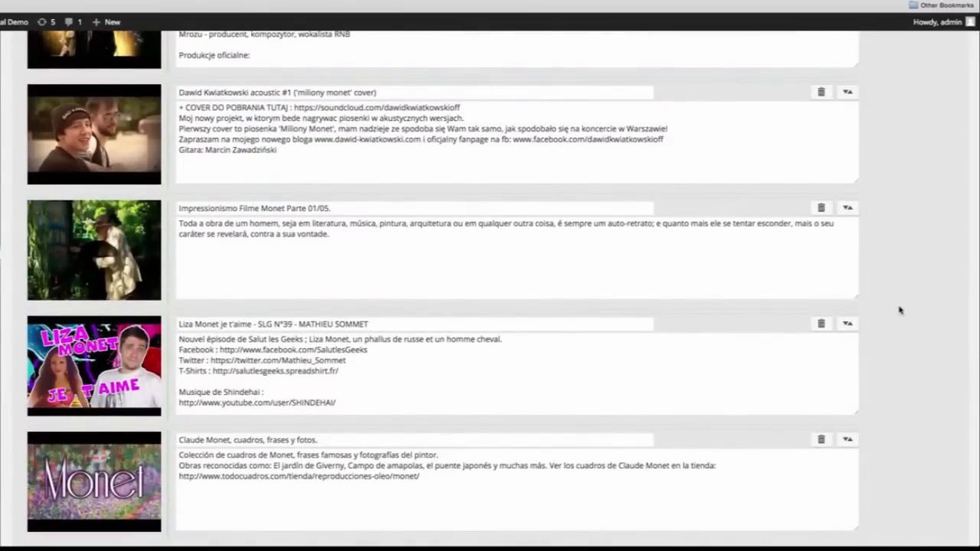
{"action": "scroll", "coordinate": [900, 310], "scroll_direction": "down", "scroll_amount": 3}
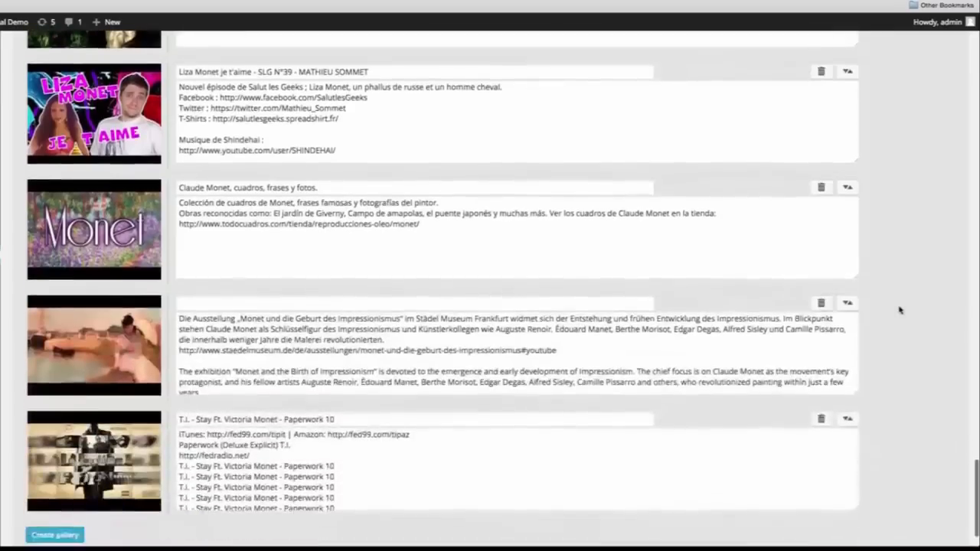
{"action": "scroll", "coordinate": [901, 310], "scroll_direction": "down", "scroll_amount": 3}
{"action": "scroll", "coordinate": [900, 310], "scroll_direction": "down", "scroll_amount": 2}
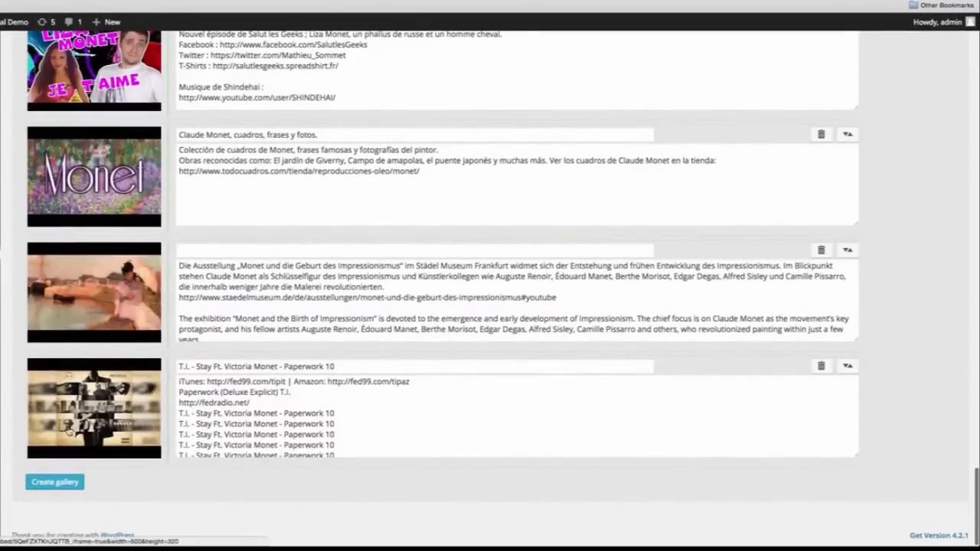
Create the Fine art gallery so its Monet video posts are generated
{"action": "left_click", "coordinate": [61, 487]}
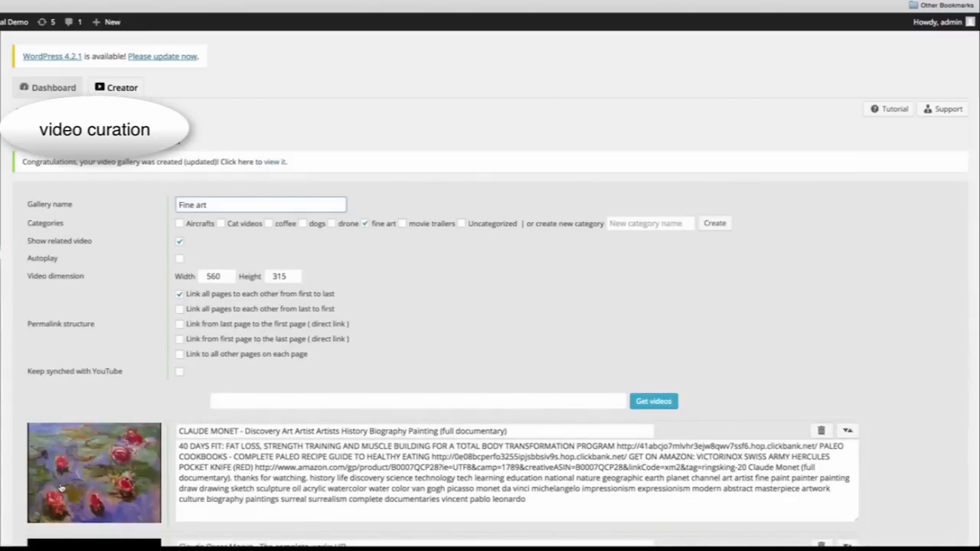
{"action": "scroll", "coordinate": [487, 325], "scroll_direction": "down", "scroll_amount": 3}
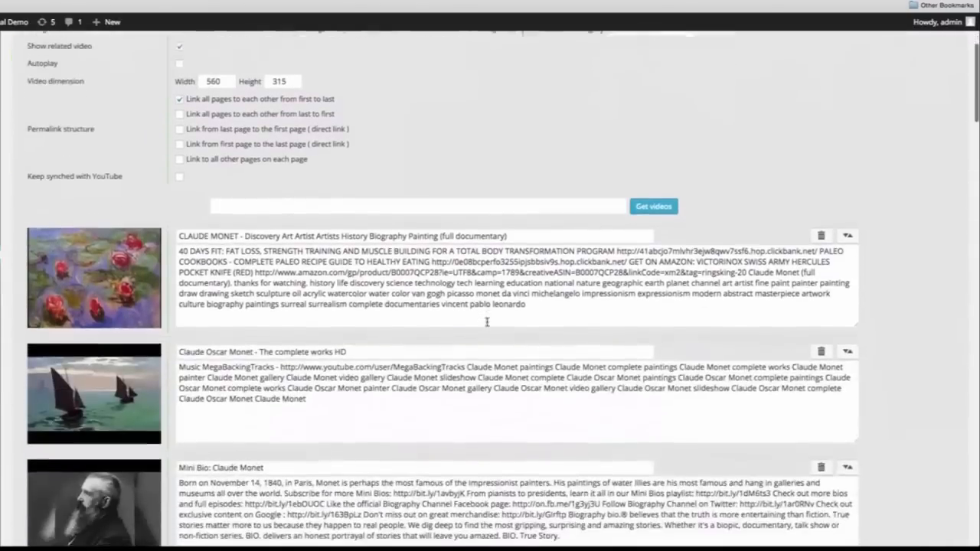
{"action": "scroll", "coordinate": [487, 326], "scroll_direction": "down", "scroll_amount": 3}
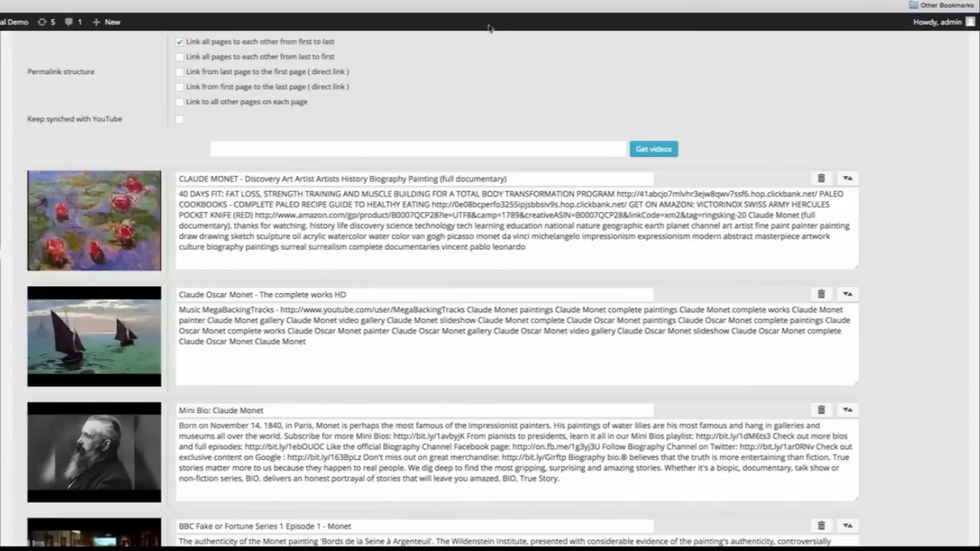
{"action": "scroll", "coordinate": [460, 88], "scroll_direction": "up", "scroll_amount": 8}
{"action": "scroll", "coordinate": [460, 88], "scroll_direction": "up", "scroll_amount": 6}
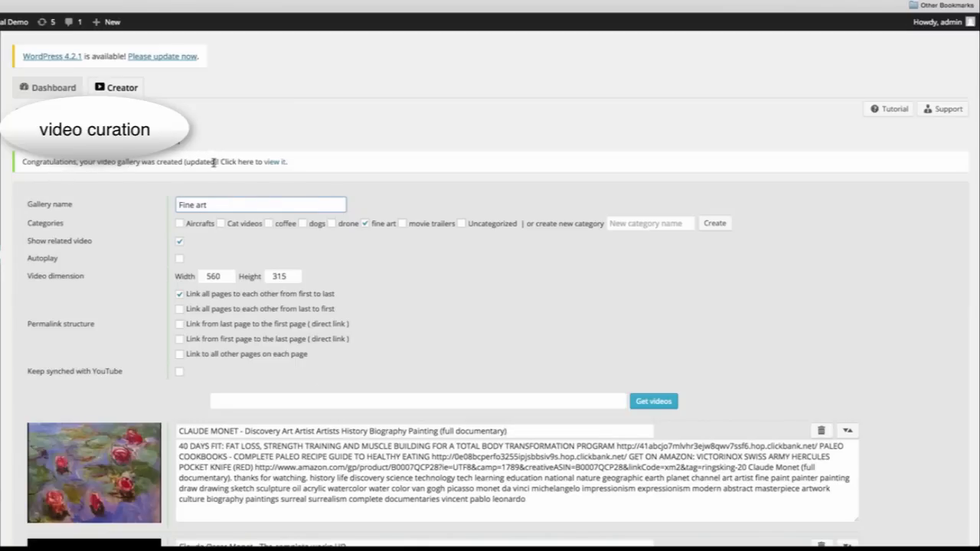
View the Claude Monet documentary post on the site and review its description
{"action": "left_click", "coordinate": [273, 163]}
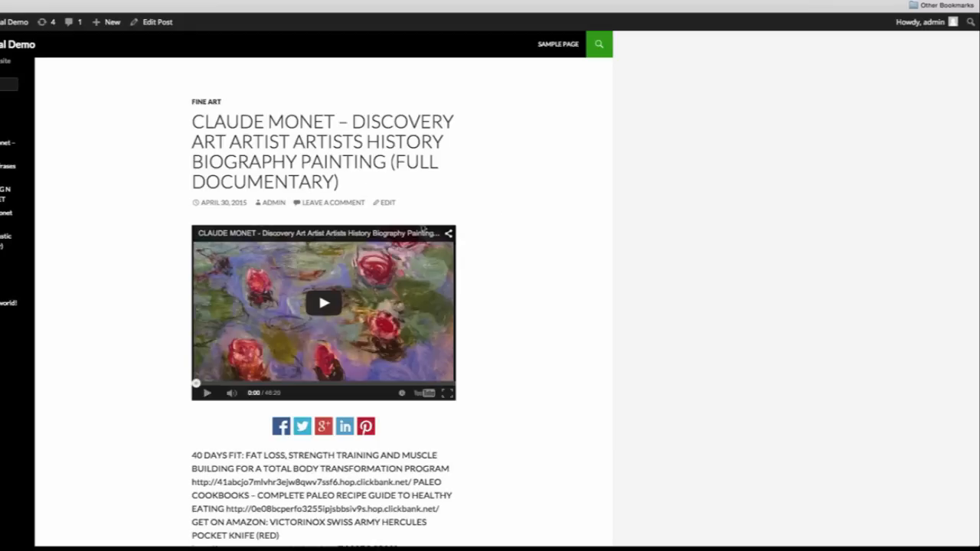
{"action": "scroll", "coordinate": [521, 199], "scroll_direction": "down", "scroll_amount": 2}
{"action": "scroll", "coordinate": [521, 199], "scroll_direction": "up", "scroll_amount": 1}
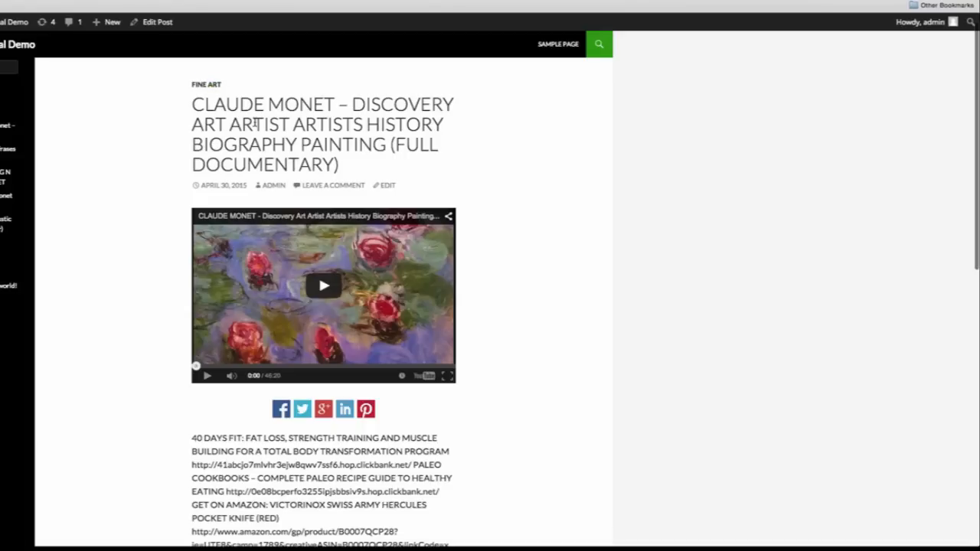
{"action": "scroll", "coordinate": [260, 142], "scroll_direction": "down", "scroll_amount": 2}
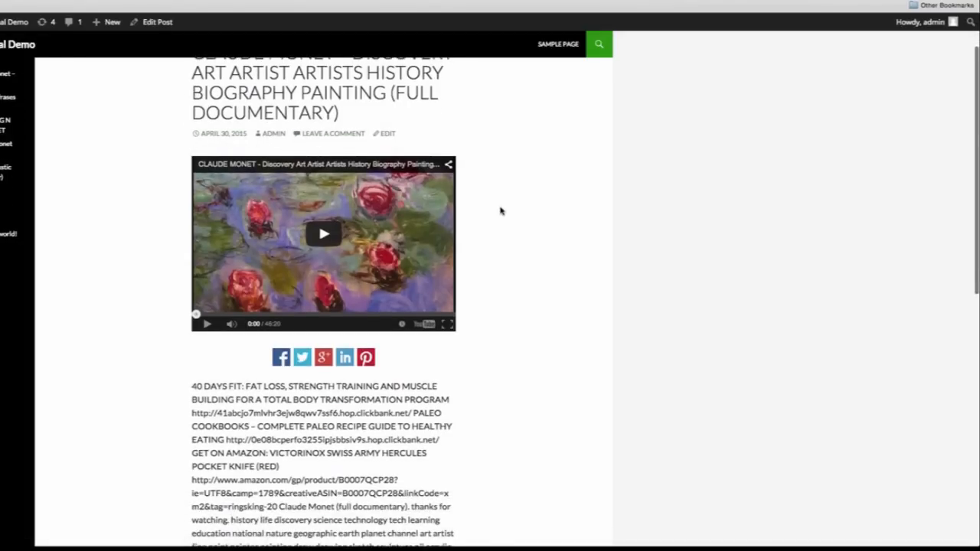
{"action": "scroll", "coordinate": [496, 233], "scroll_direction": "down", "scroll_amount": 2}
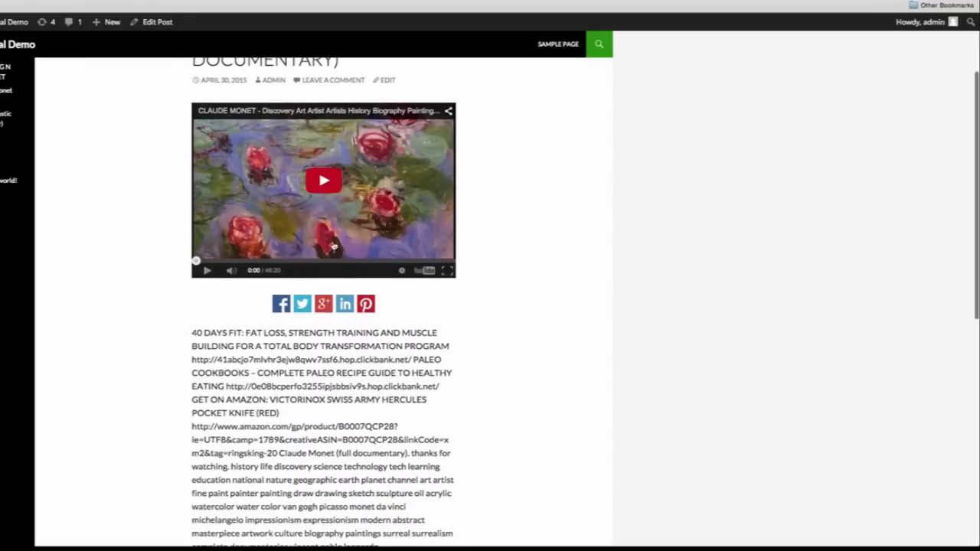
{"action": "scroll", "coordinate": [421, 302], "scroll_direction": "down", "scroll_amount": 2}
{"action": "scroll", "coordinate": [377, 268], "scroll_direction": "down", "scroll_amount": 1}
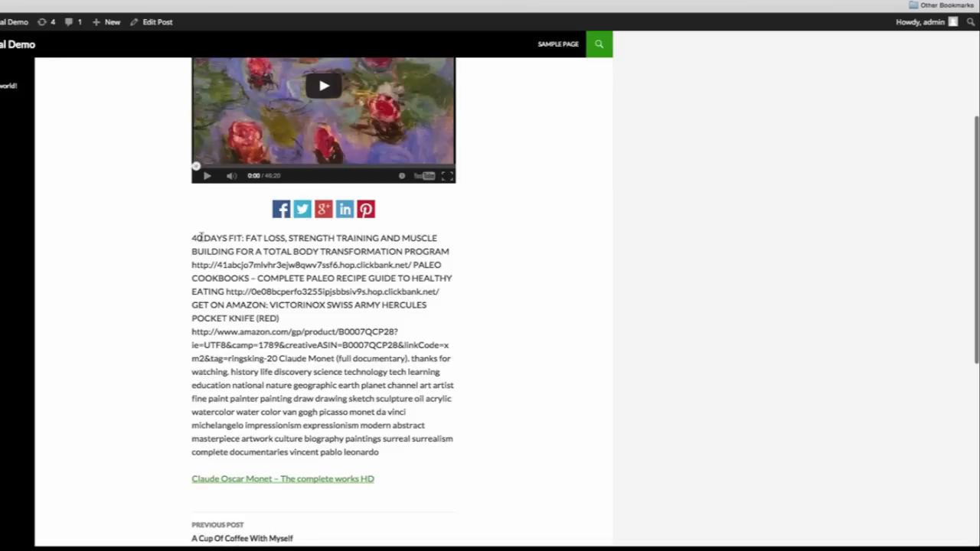
{"action": "mouse_move", "coordinate": [192, 237]}
{"action": "left_mouse_down"}
{"action": "mouse_move", "coordinate": [314, 292]}
{"action": "mouse_move", "coordinate": [381, 452]}
{"action": "left_mouse_up"}
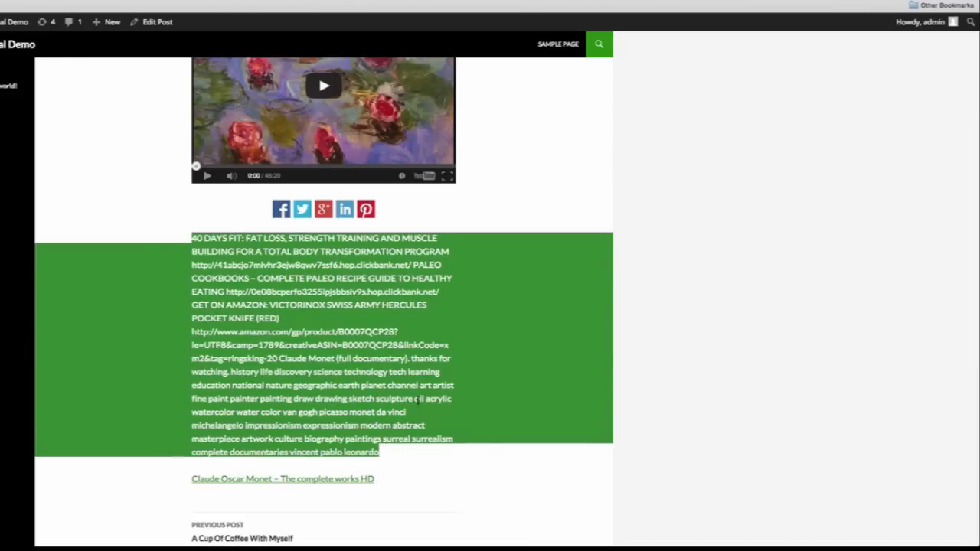
{"action": "left_click", "coordinate": [494, 406]}
{"action": "scroll", "coordinate": [494, 406], "scroll_direction": "down", "scroll_amount": 2}
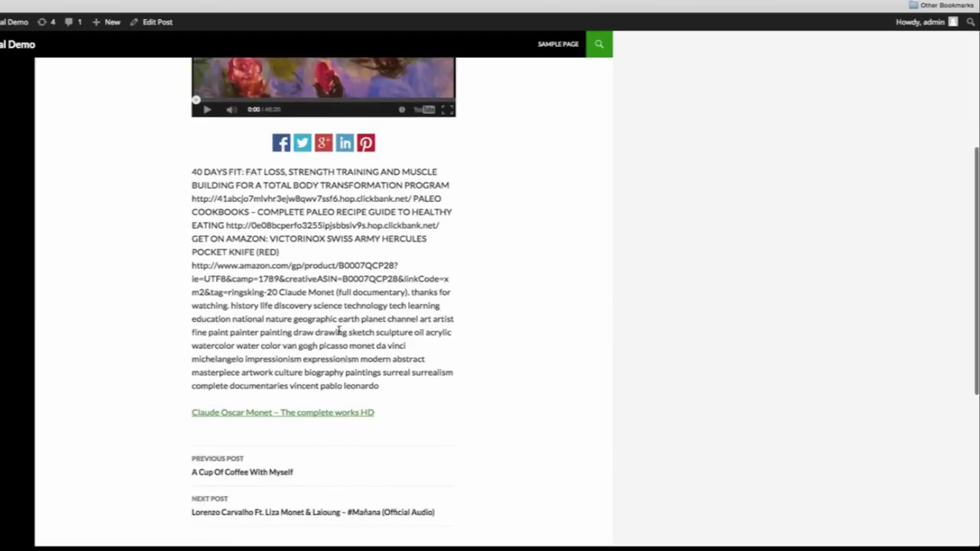
{"action": "scroll", "coordinate": [417, 303], "scroll_direction": "up", "scroll_amount": 2}
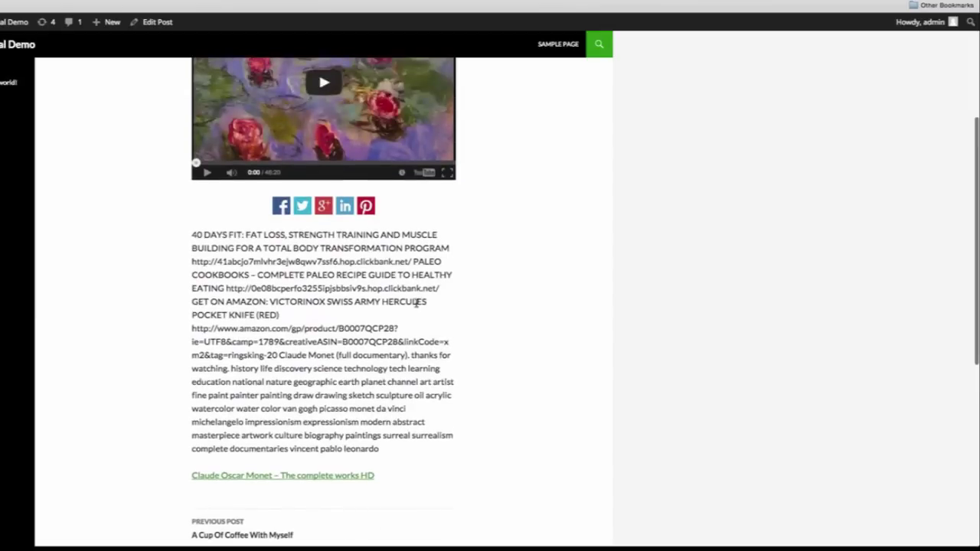
Update the Claude Monet documentary post in the editor and view it on the site
{"action": "left_click", "coordinate": [159, 22]}
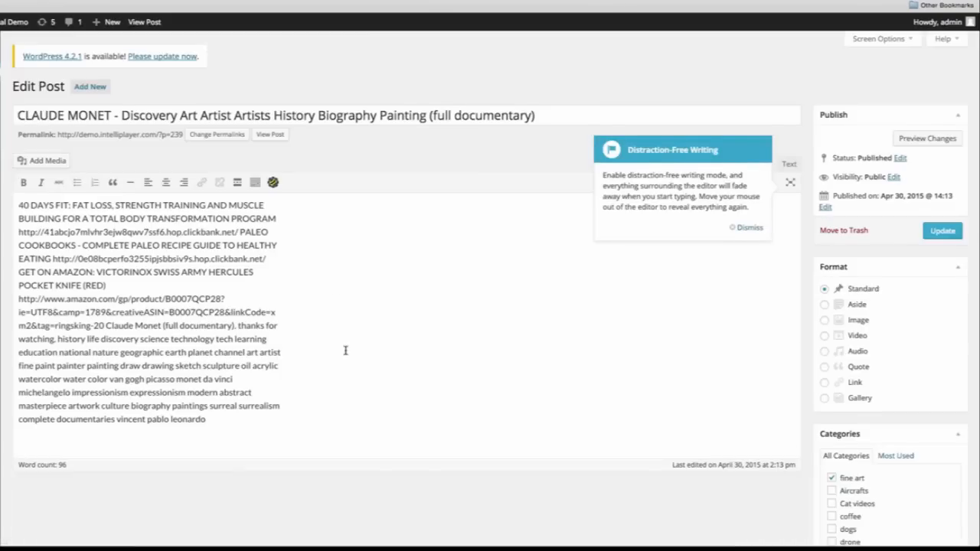
{"action": "scroll", "coordinate": [345, 351], "scroll_direction": "down", "scroll_amount": 2}
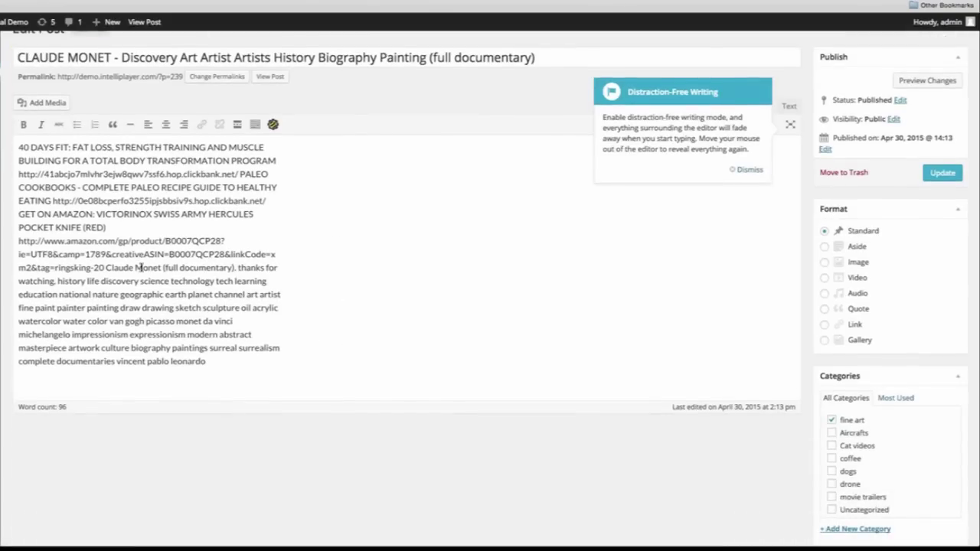
{"action": "left_click", "coordinate": [942, 172]}
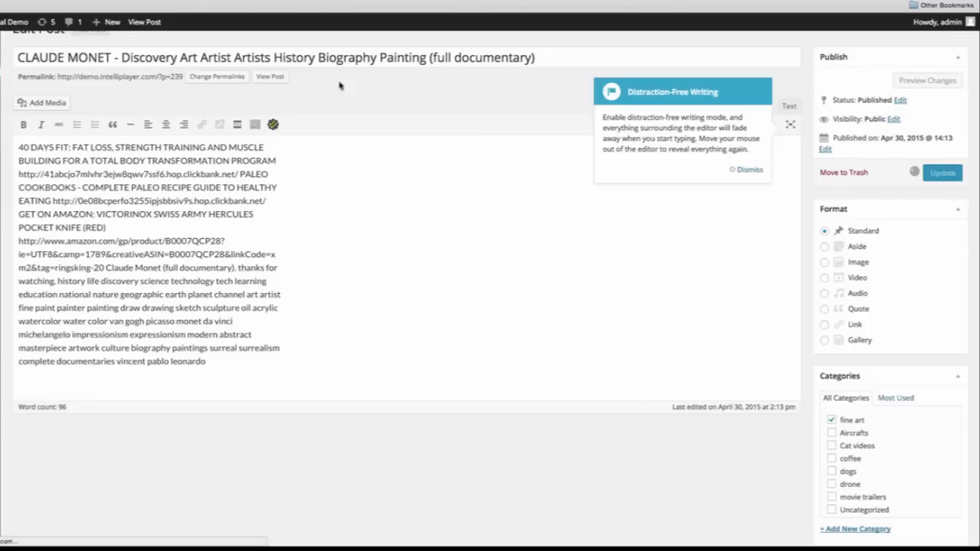
{"action": "left_click", "coordinate": [270, 77]}
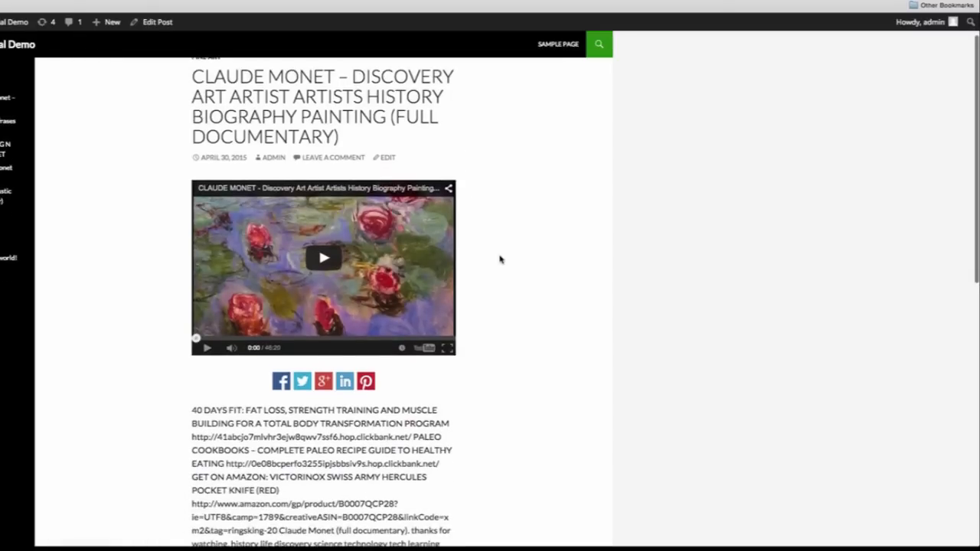
{"action": "scroll", "coordinate": [500, 259], "scroll_direction": "down", "scroll_amount": 1}
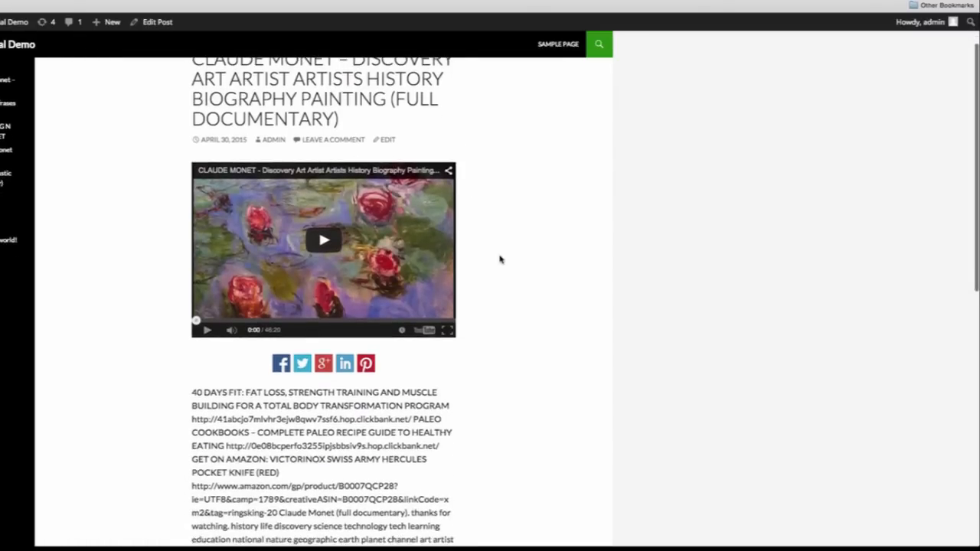
{"action": "scroll", "coordinate": [500, 259], "scroll_direction": "up", "scroll_amount": 1}
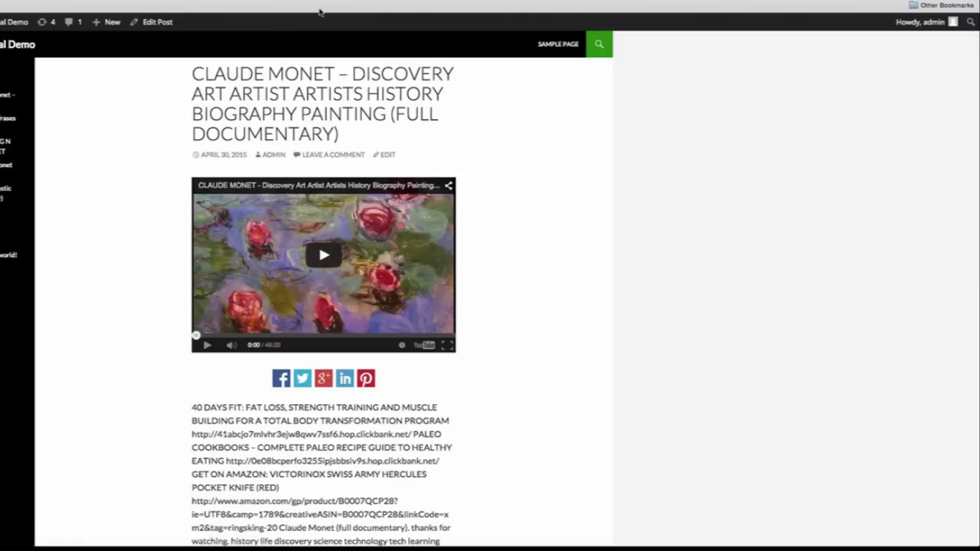
{"action": "left_click", "coordinate": [323, 13]}
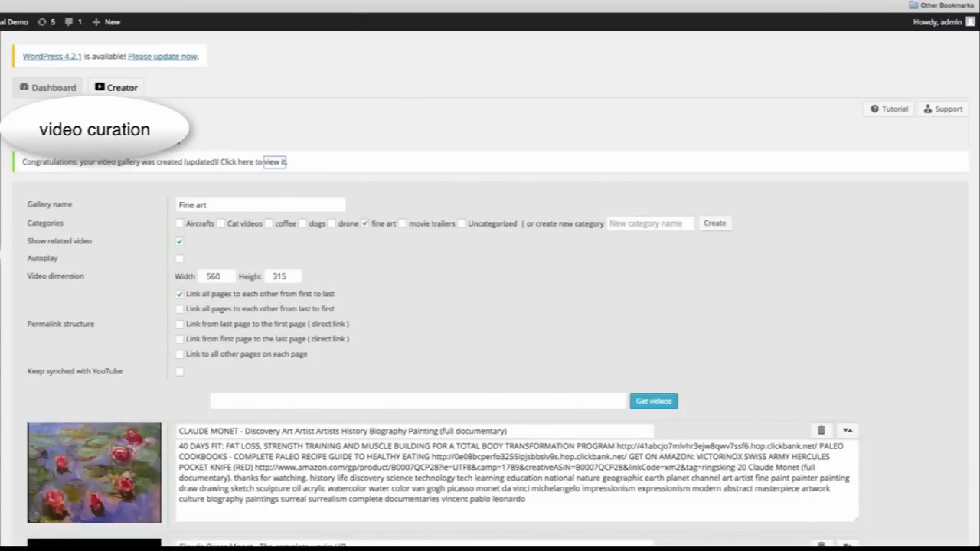
{"action": "left_click", "coordinate": [274, 162]}
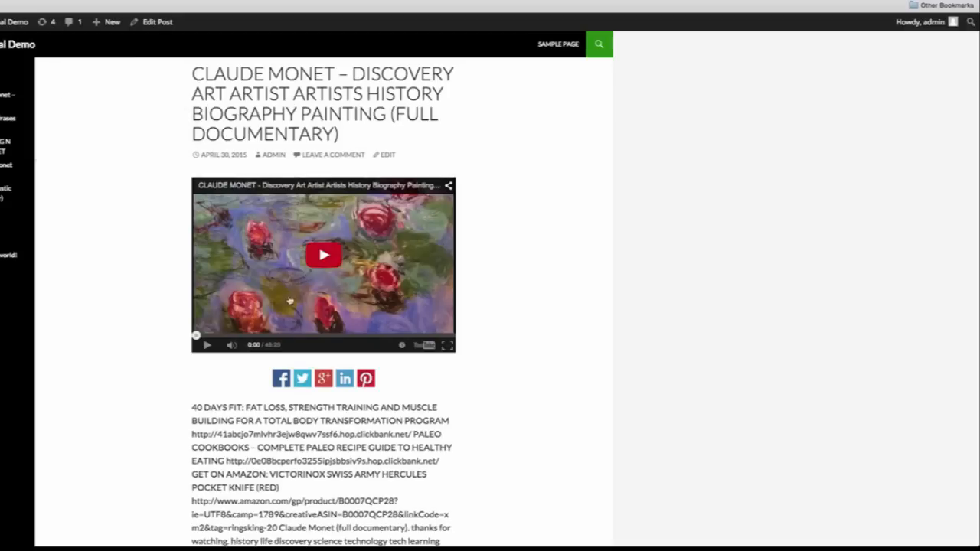